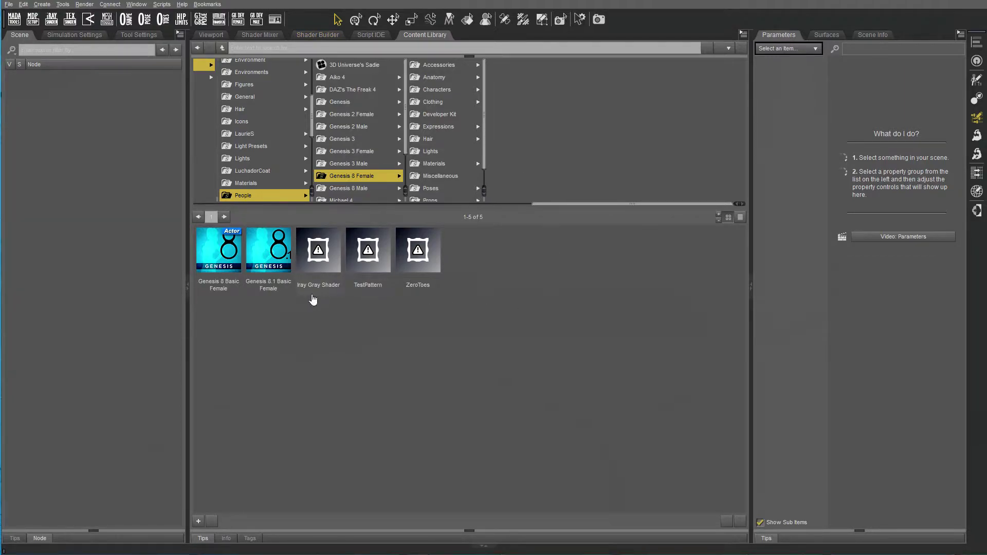
Step: Start a custom action from the Iray Gray Shader asset under the Scripts menu, then cancel it
{"action": "right_click", "coordinate": [312, 255]}
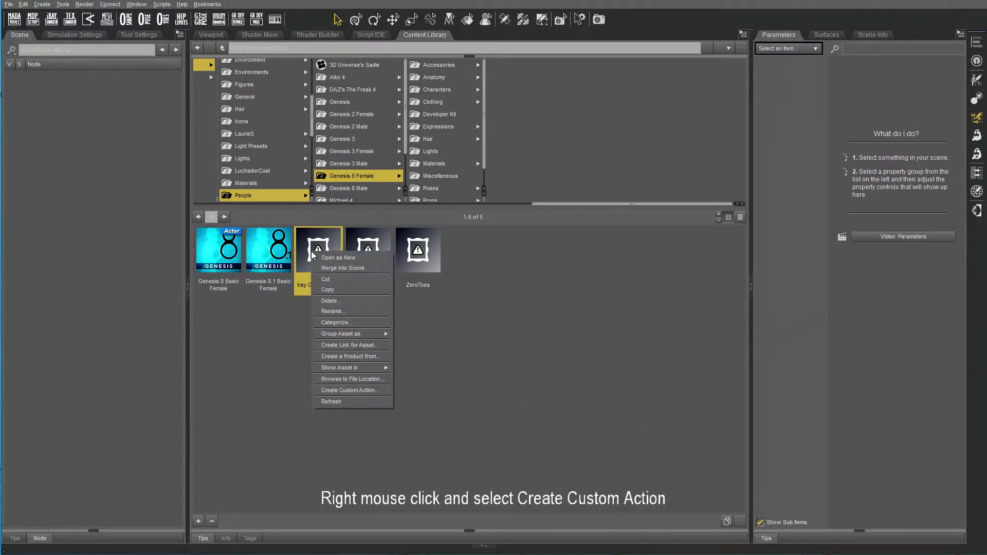
{"action": "left_click", "coordinate": [362, 392]}
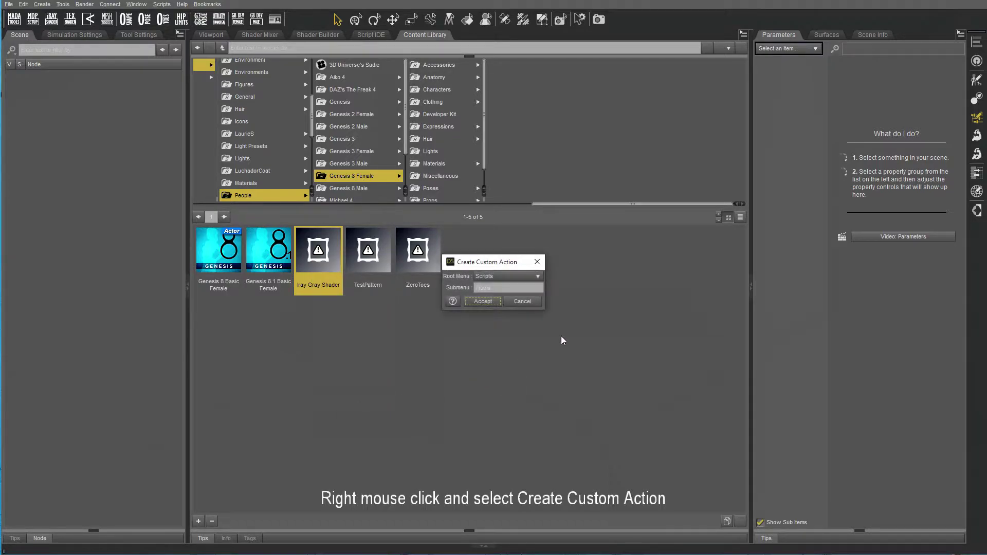
{"action": "left_click", "coordinate": [535, 277]}
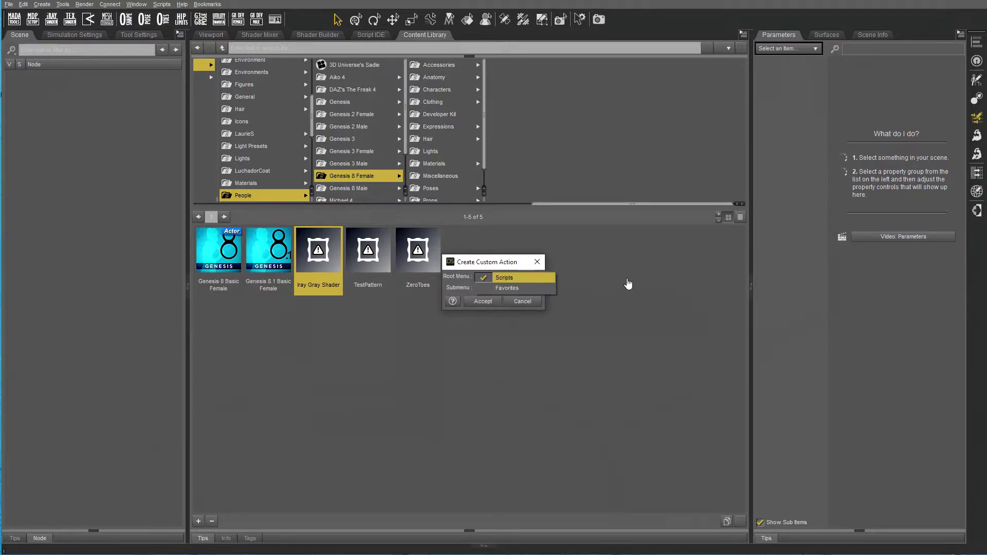
{"action": "left_click", "coordinate": [560, 346]}
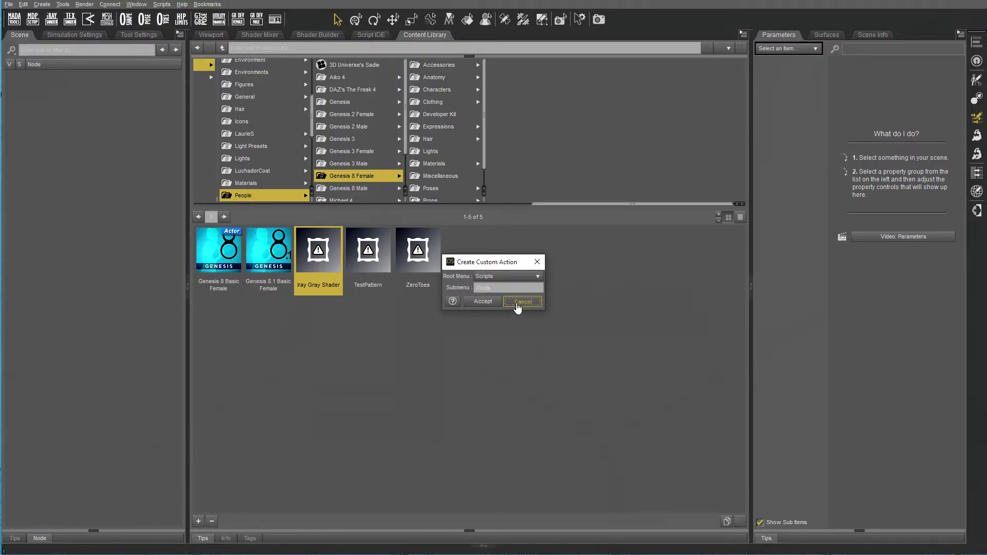
{"action": "left_click", "coordinate": [518, 307]}
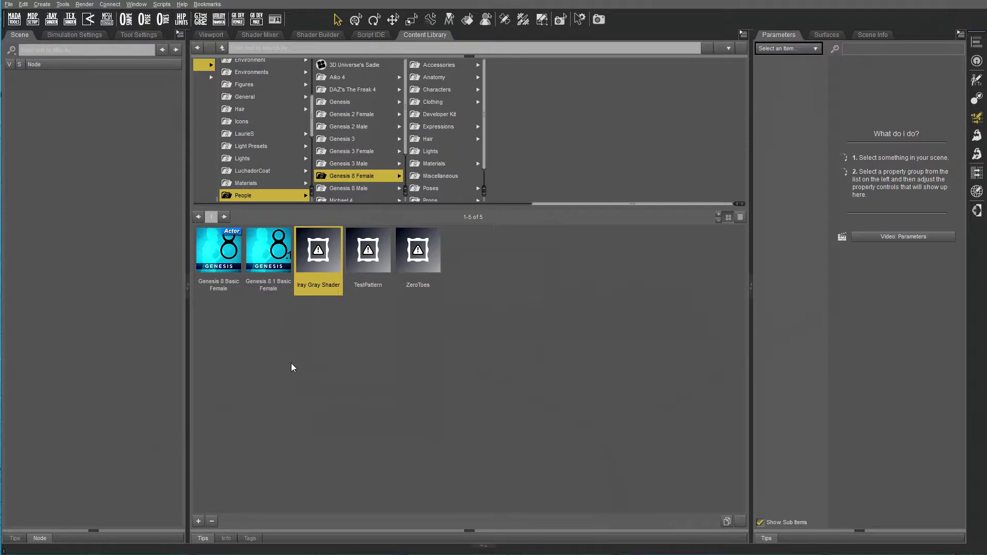
Step: Look through the Scripts menu's actions and close it without running any
{"action": "left_click", "coordinate": [161, 5]}
{"action": "mouse_move", "coordinate": [164, 17]}
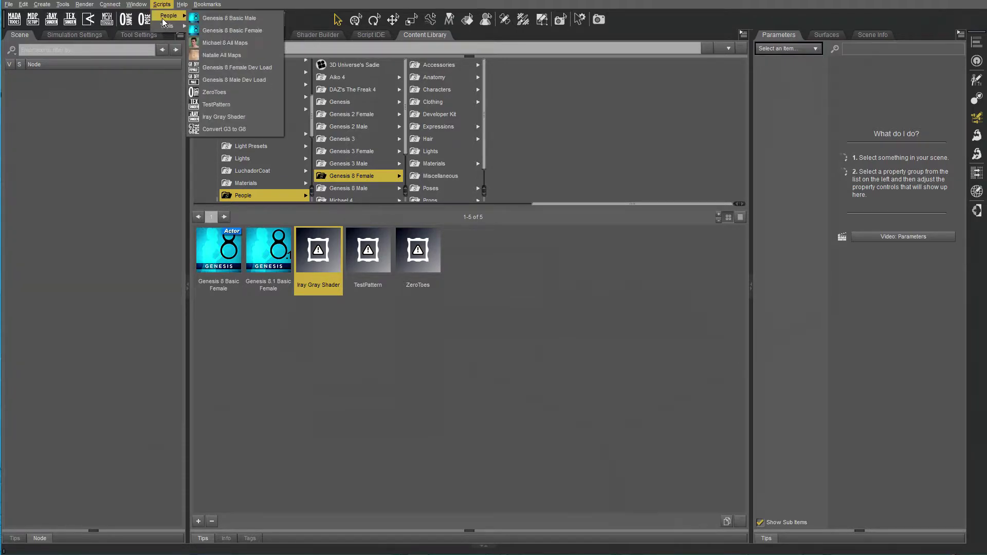
{"action": "left_click", "coordinate": [334, 388]}
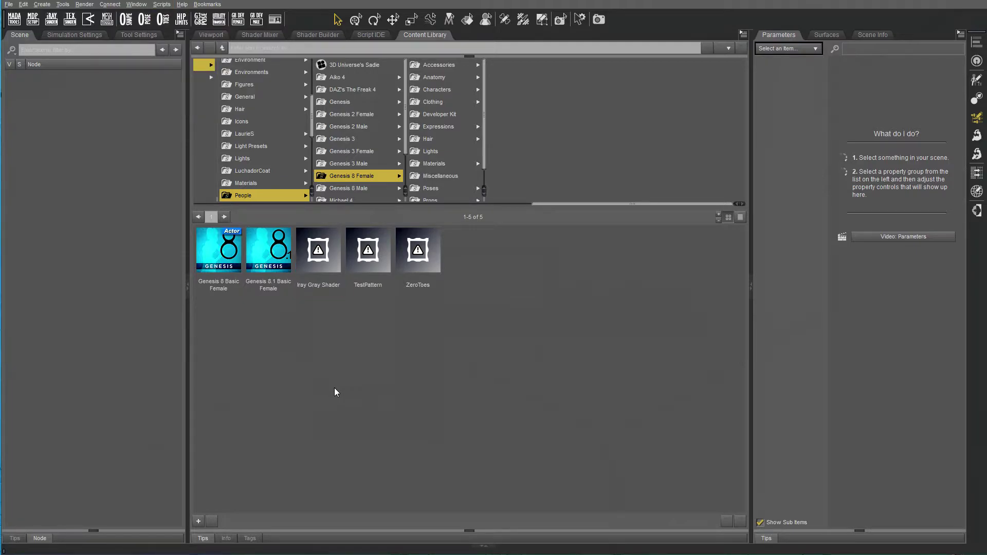
Step: Open Customize DAZ Studio with F3, expand Custom, and show Toggle Collision Item's options
{"action": "key", "text": "F3"}
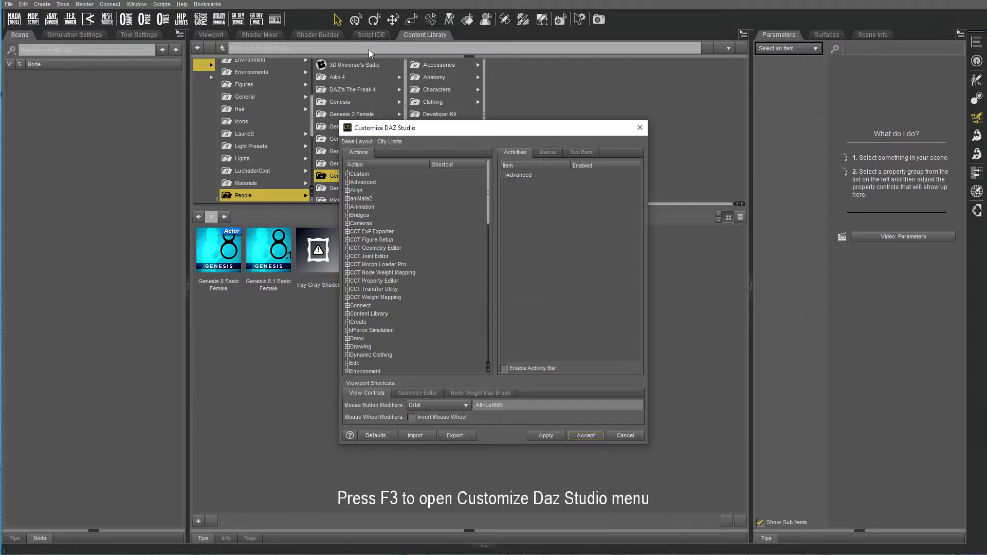
{"action": "left_click", "coordinate": [347, 174]}
{"action": "scroll", "coordinate": [417, 265], "scroll_direction": "down", "scroll_amount": 3}
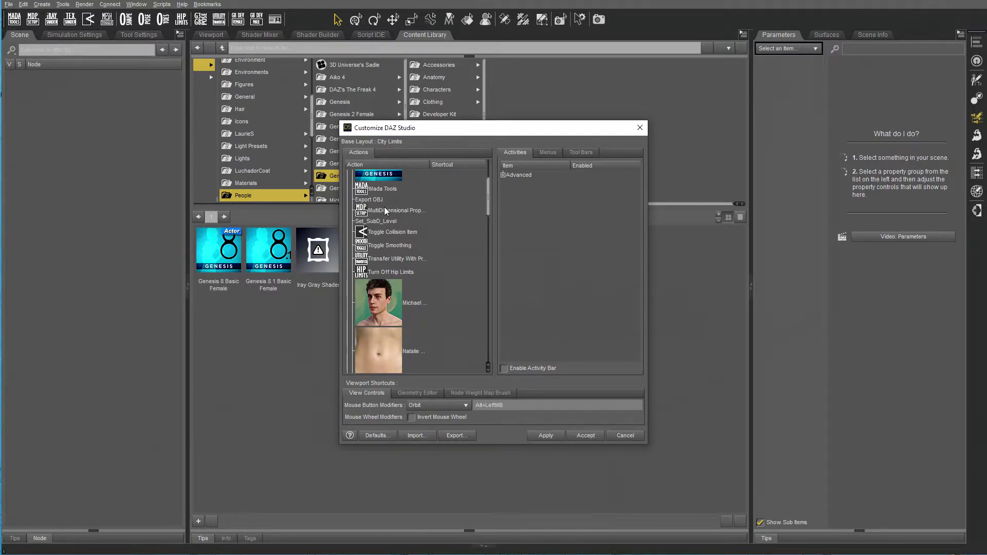
{"action": "scroll", "coordinate": [415, 275], "scroll_direction": "down", "scroll_amount": 2}
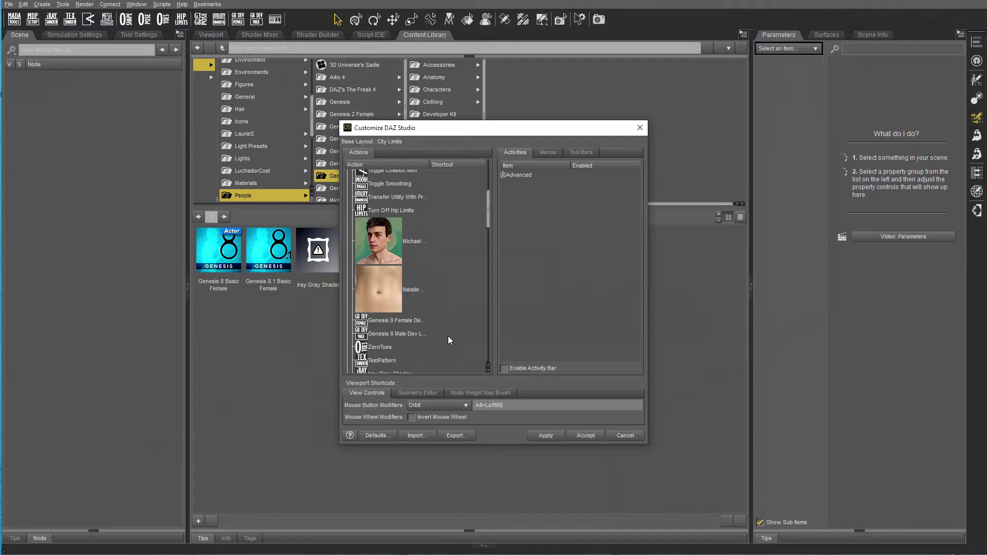
{"action": "scroll", "coordinate": [448, 339], "scroll_direction": "up", "scroll_amount": 5}
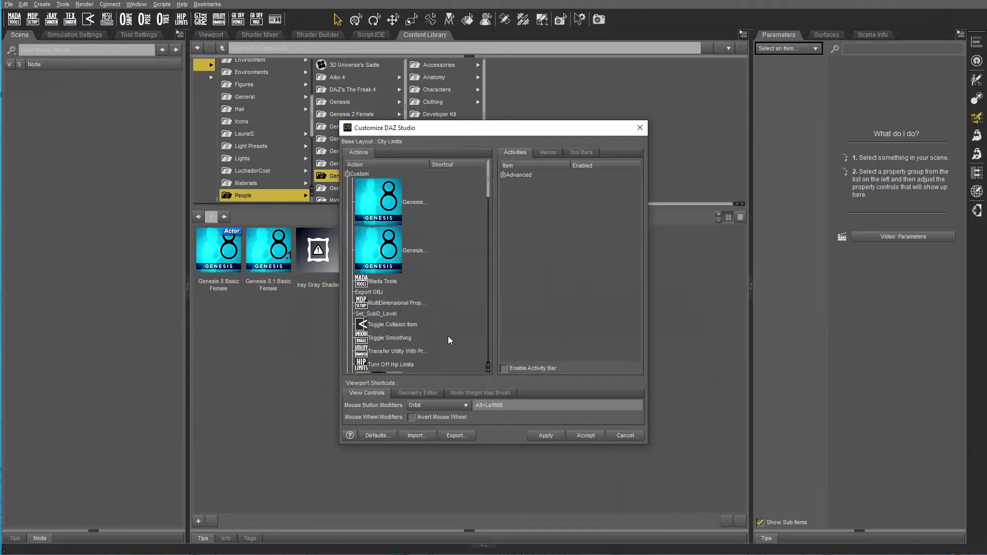
{"action": "scroll", "coordinate": [392, 307], "scroll_direction": "down", "scroll_amount": 1}
{"action": "scroll", "coordinate": [408, 302], "scroll_direction": "down", "scroll_amount": 1}
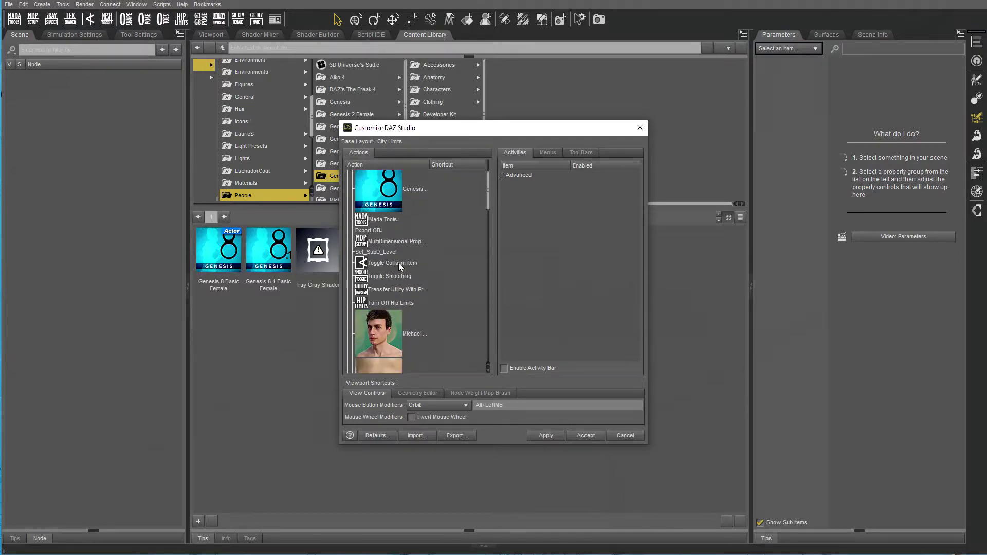
{"action": "left_click", "coordinate": [395, 262]}
{"action": "right_click", "coordinate": [395, 262]}
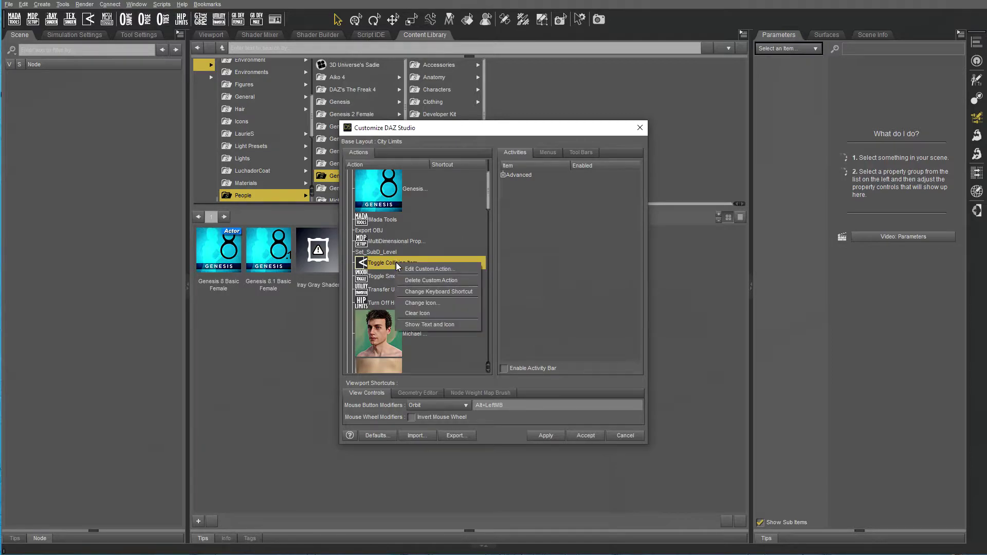
{"action": "left_click", "coordinate": [459, 303]}
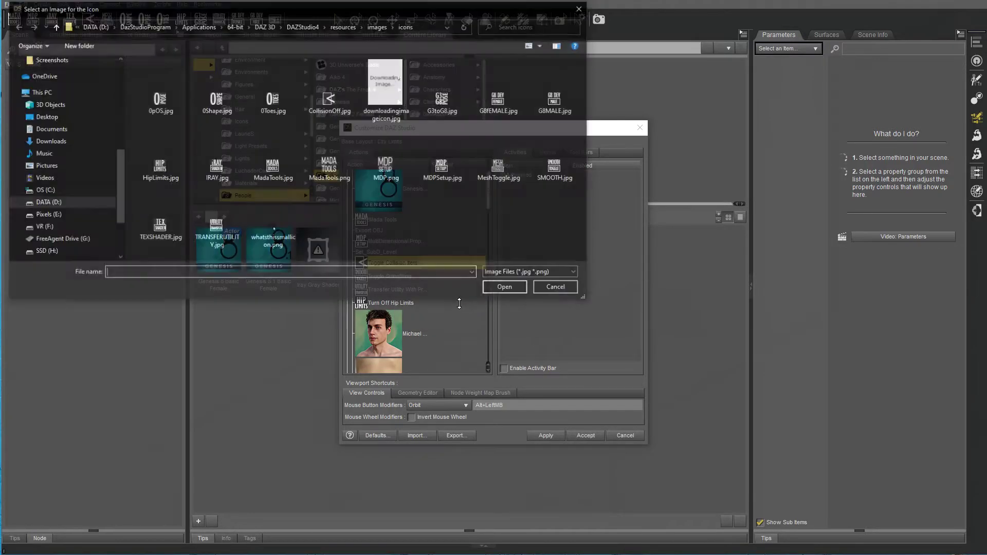
{"action": "left_click", "coordinate": [429, 27]}
{"action": "key", "text": "ctrl+c"}
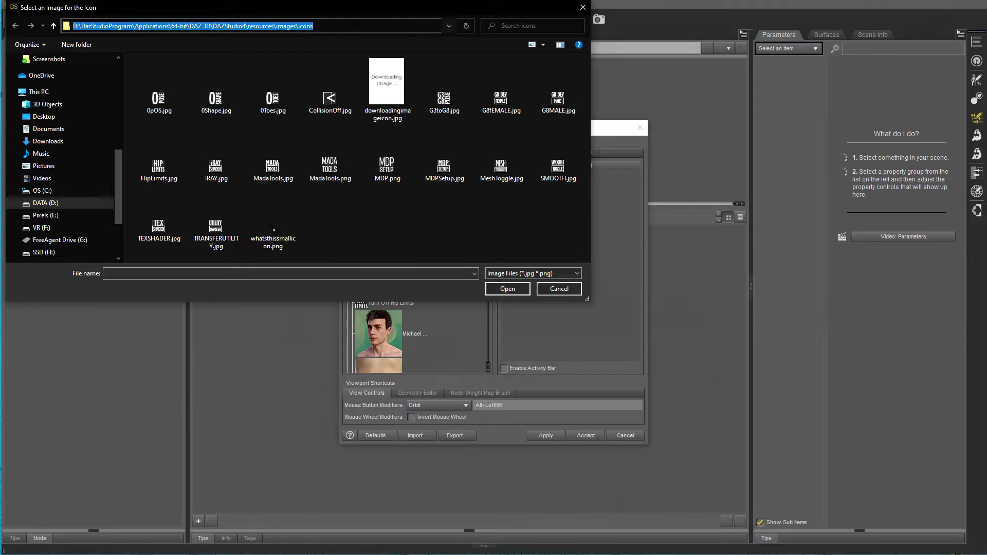
{"action": "left_click", "coordinate": [559, 288]}
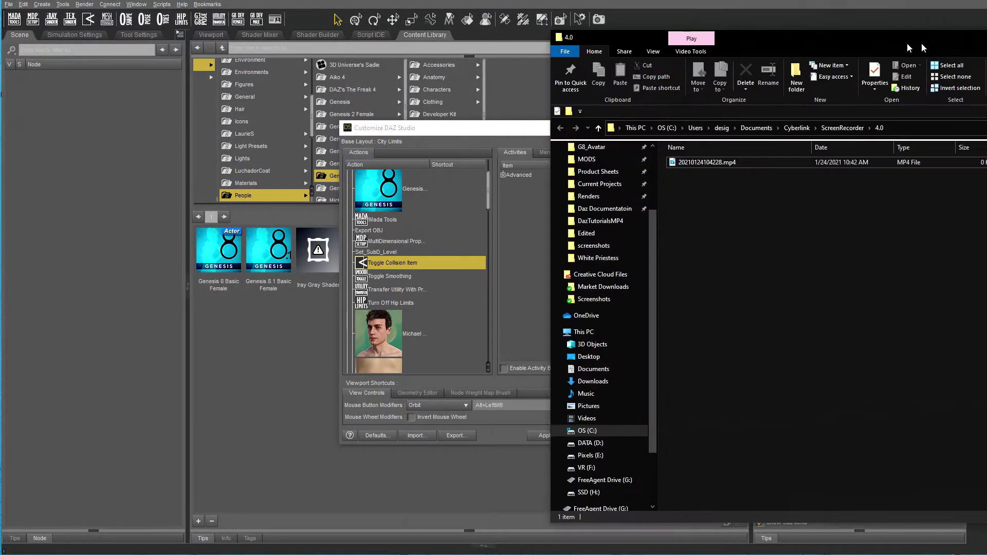
Step: Go to DAZ Studio's resources\images\icons folder in Explorer, then minimize Explorer
{"action": "left_click_drag", "start_coordinate": [792, 36], "coordinate": [498, 39]}
{"action": "left_click", "coordinate": [464, 124]}
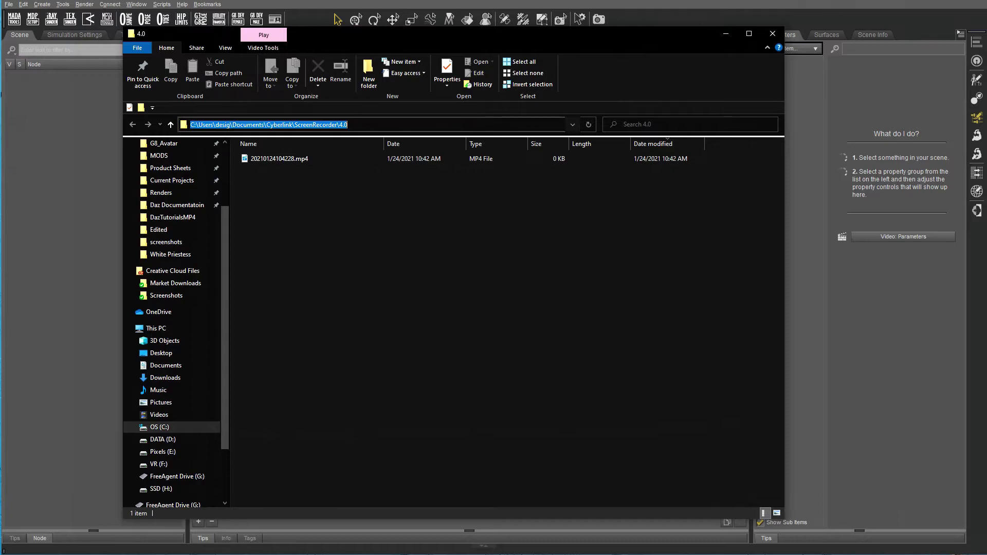
{"action": "key", "text": "ctrl+v"}
{"action": "key", "text": "Return"}
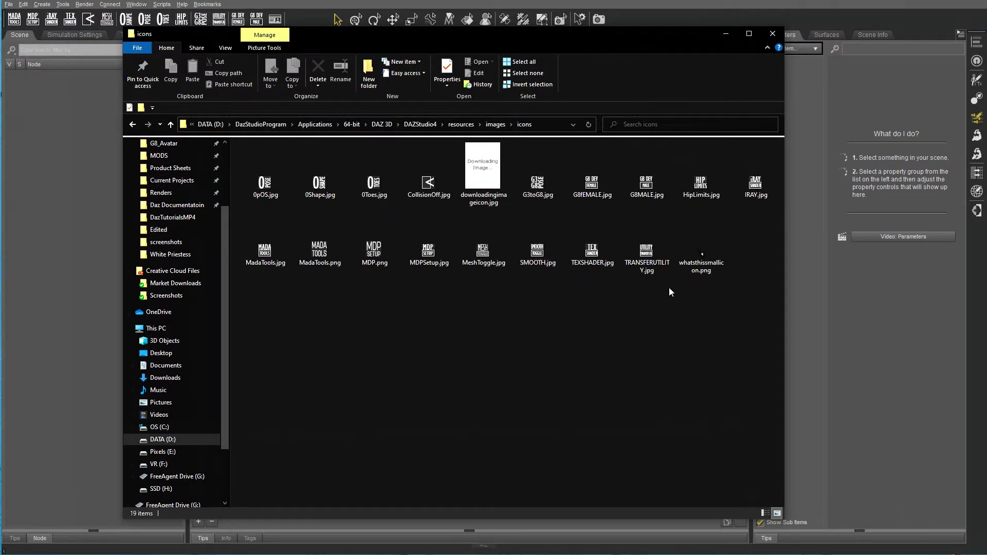
{"action": "left_click", "coordinate": [726, 36]}
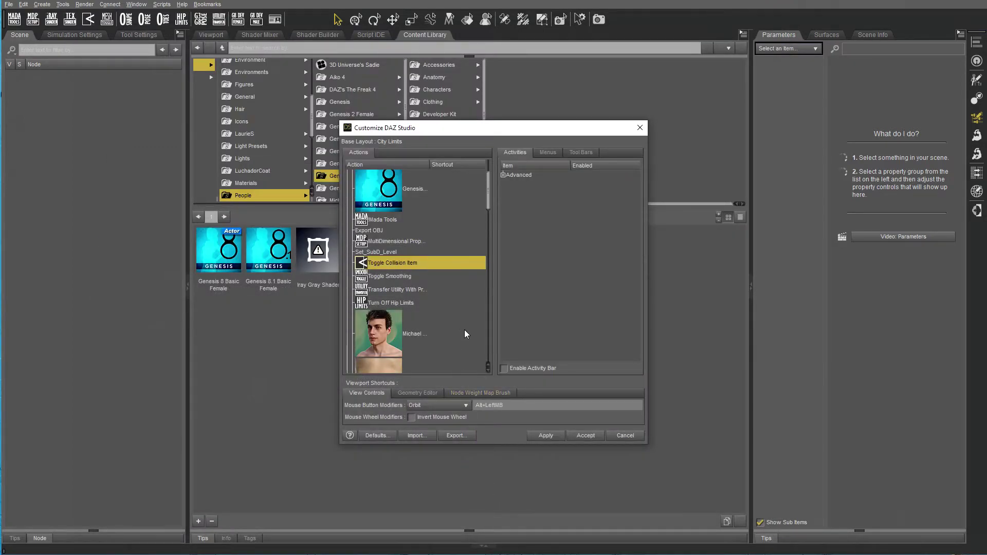
Step: Switch to the Tool Bars tab and expand the Viewport Tools toolbar
{"action": "scroll", "coordinate": [454, 308], "scroll_direction": "down", "scroll_amount": 1}
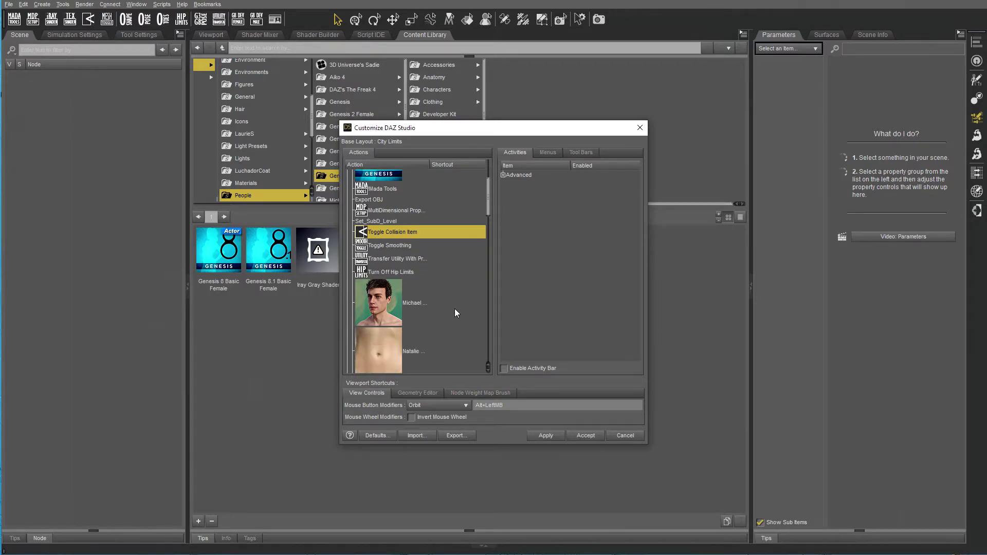
{"action": "scroll", "coordinate": [454, 308], "scroll_direction": "up", "scroll_amount": 3}
{"action": "left_click", "coordinate": [595, 153]}
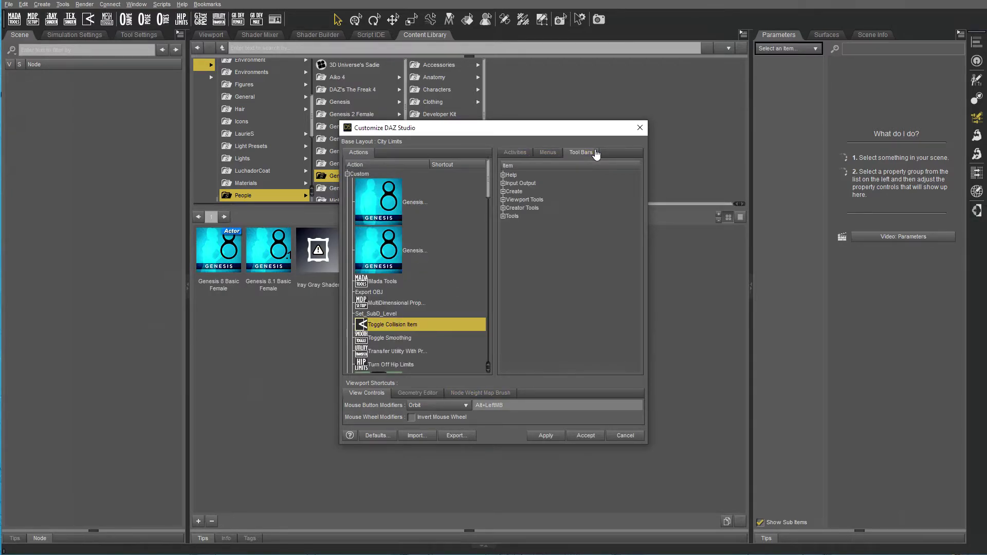
{"action": "left_click", "coordinate": [502, 199]}
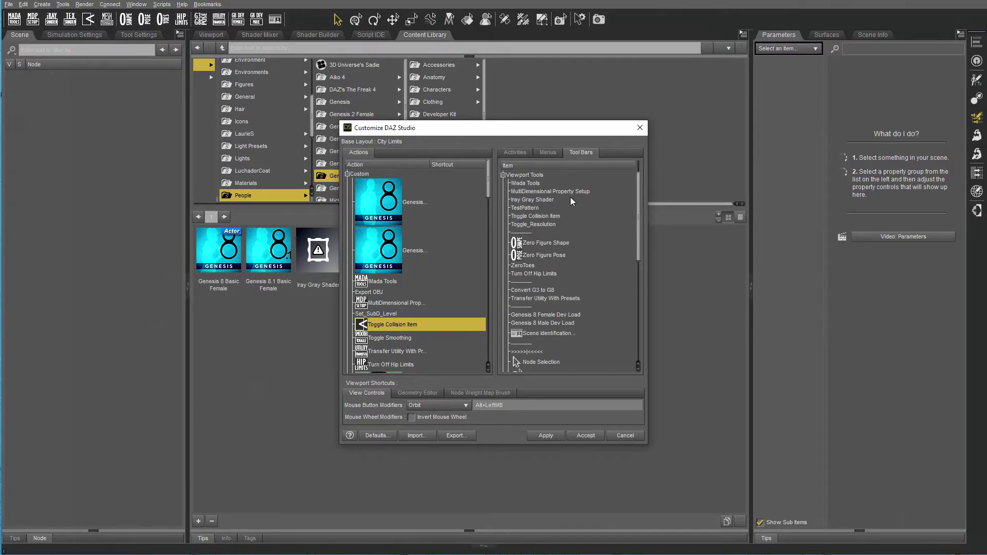
{"action": "scroll", "coordinate": [615, 230], "scroll_direction": "up", "scroll_amount": 1}
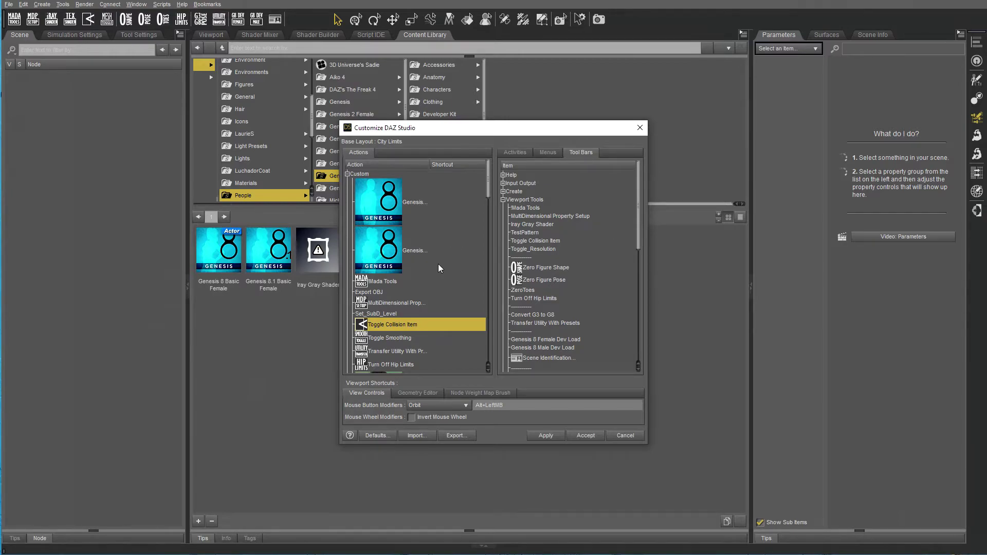
{"action": "scroll", "coordinate": [438, 266], "scroll_direction": "down", "scroll_amount": 1}
Step: Drag Mada Tools into Viewport Tools and place it at the top of the toolbar
{"action": "left_click", "coordinate": [535, 208]}
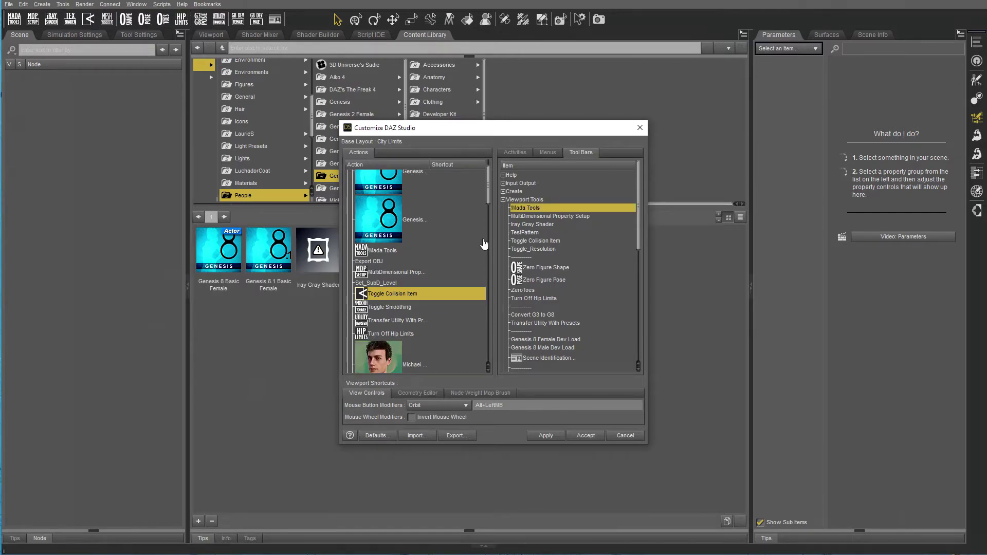
{"action": "left_click_drag", "start_coordinate": [383, 250], "coordinate": [535, 225]}
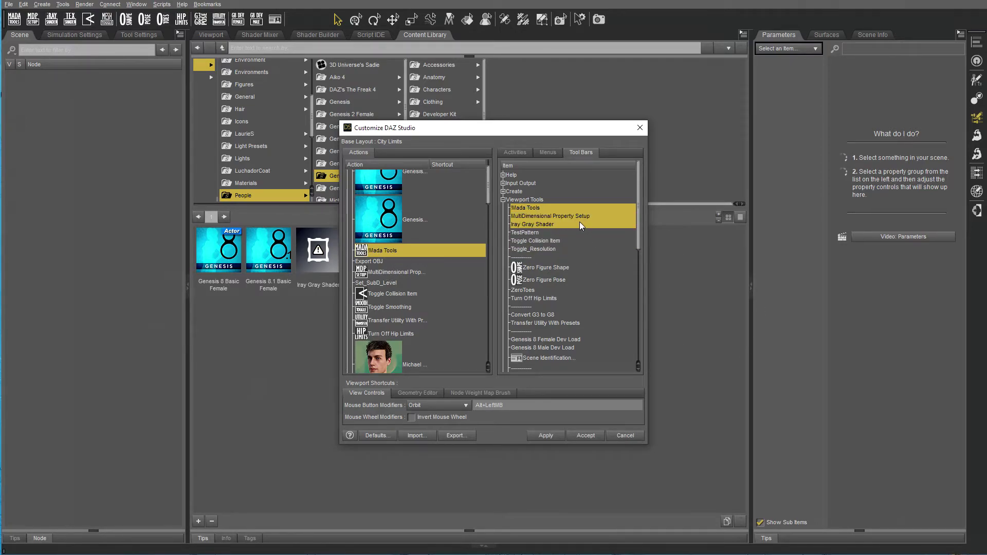
{"action": "left_click_drag", "start_coordinate": [581, 226], "coordinate": [551, 217]}
{"action": "left_click", "coordinate": [440, 311]}
{"action": "scroll", "coordinate": [542, 310], "scroll_direction": "down", "scroll_amount": 10}
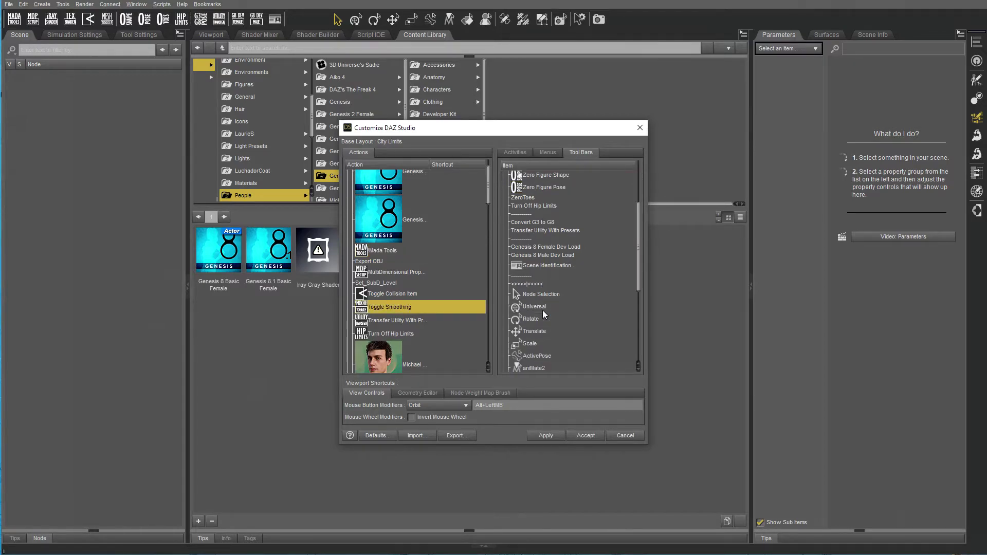
{"action": "scroll", "coordinate": [450, 281], "scroll_direction": "down", "scroll_amount": 10}
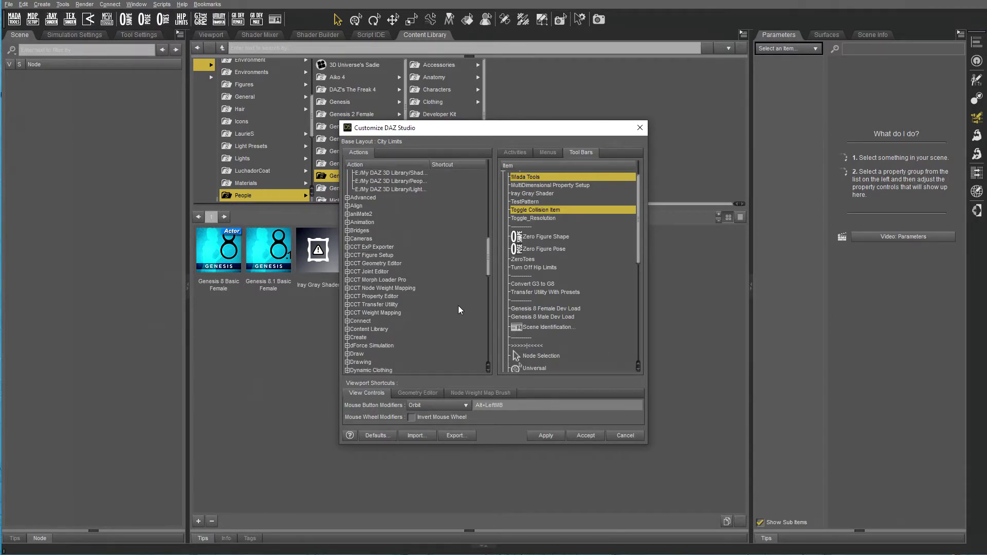
Step: Assign the keyboard shortcut 7 to the Add Smoothing Modifier action
{"action": "left_click", "coordinate": [347, 279]}
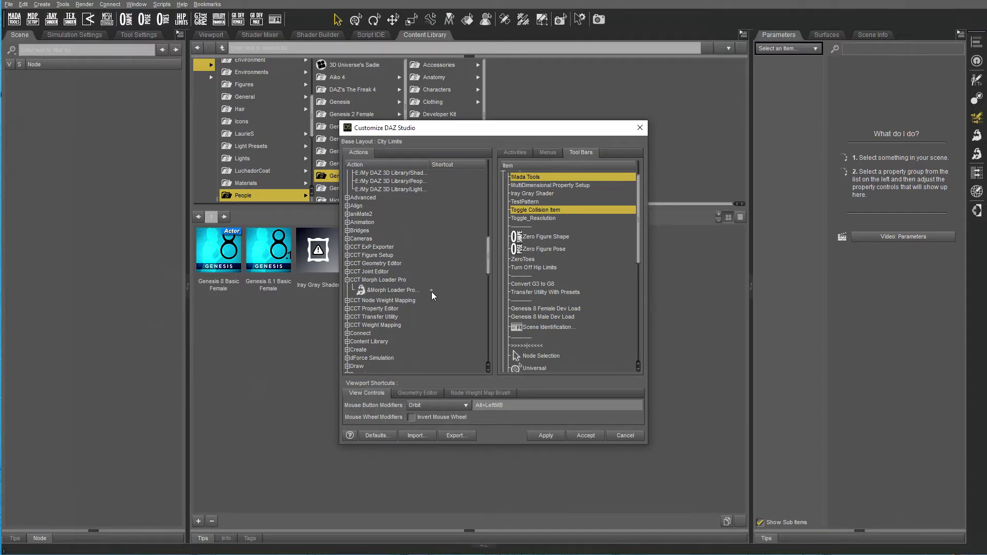
{"action": "scroll", "coordinate": [347, 214], "scroll_direction": "down", "scroll_amount": 8}
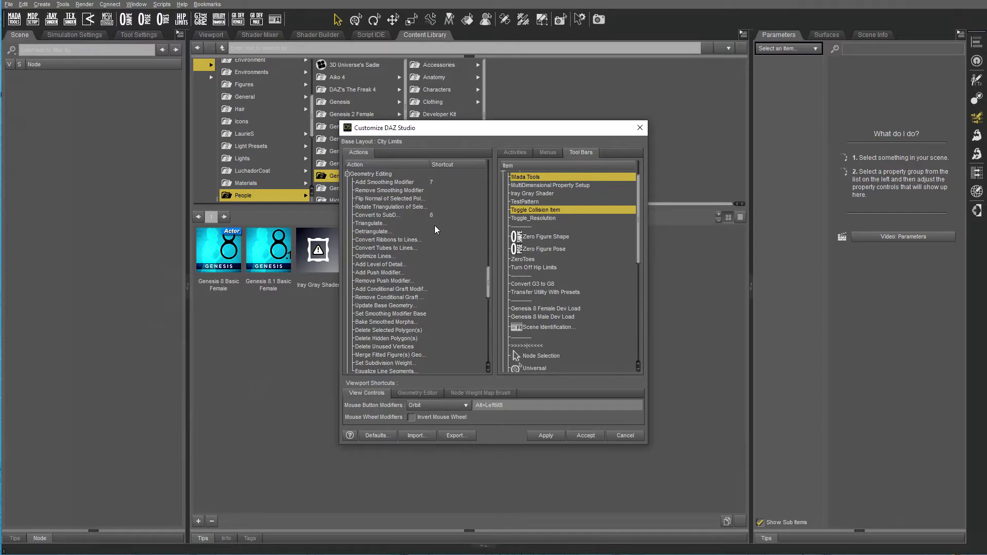
{"action": "left_click", "coordinate": [386, 184]}
{"action": "right_click", "coordinate": [386, 184]}
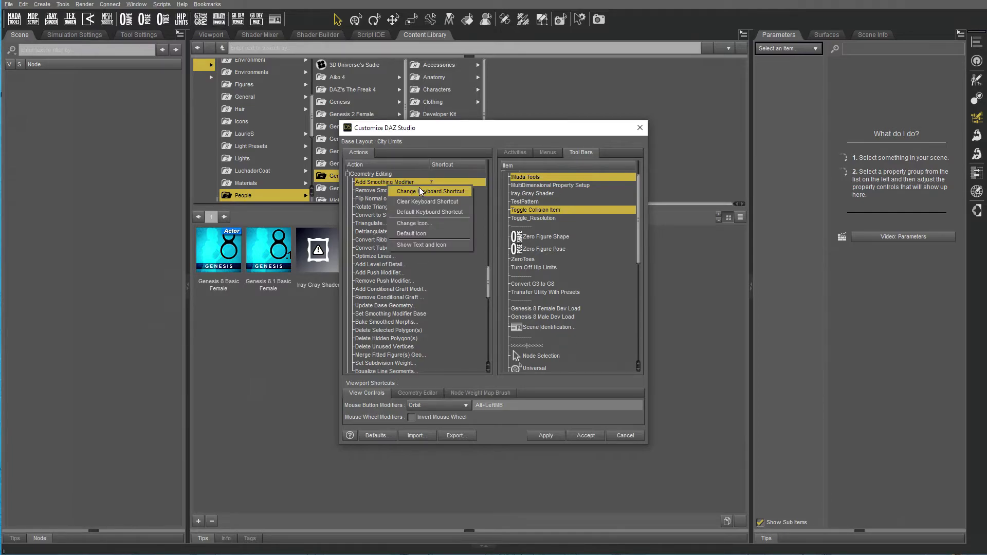
{"action": "left_click", "coordinate": [446, 192]}
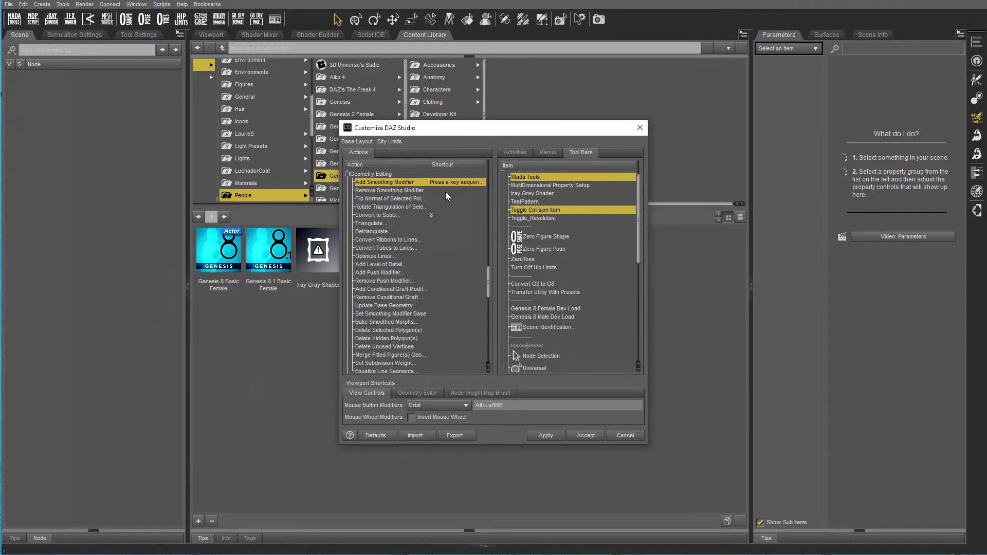
{"action": "key", "text": "7"}
Step: Scroll down the actions list to the expanded Scene group
{"action": "scroll", "coordinate": [411, 288], "scroll_direction": "down", "scroll_amount": 10}
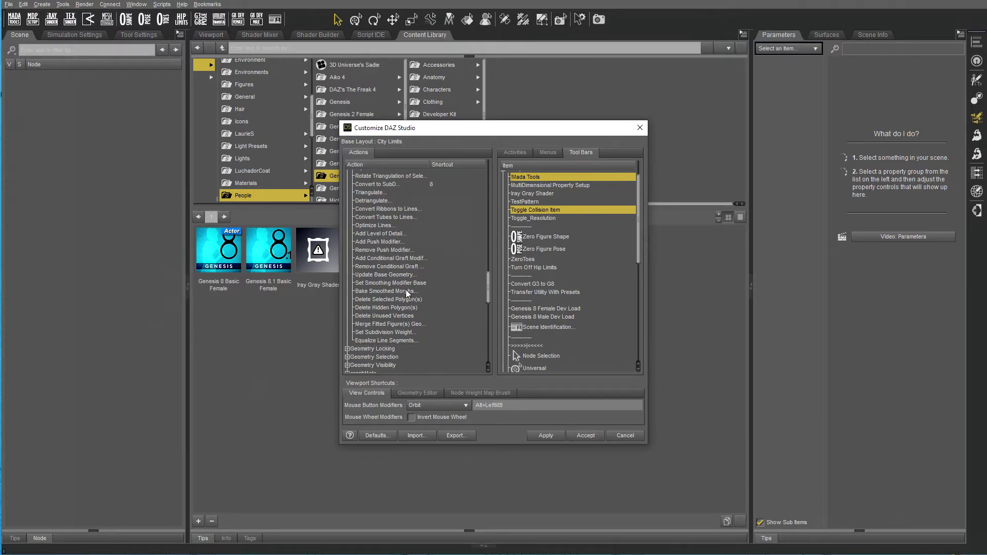
{"action": "scroll", "coordinate": [471, 265], "scroll_direction": "down", "scroll_amount": 4}
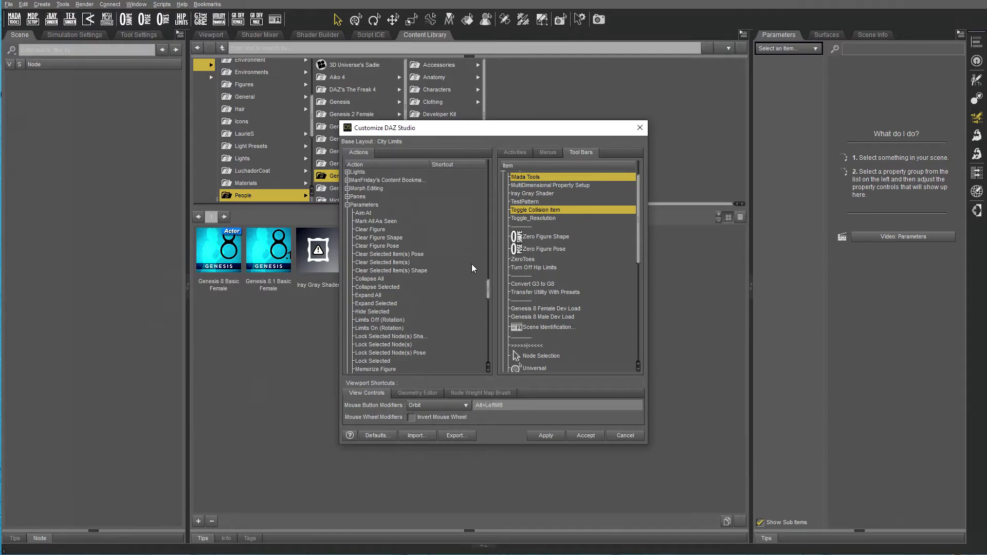
{"action": "scroll", "coordinate": [471, 264], "scroll_direction": "down", "scroll_amount": 10}
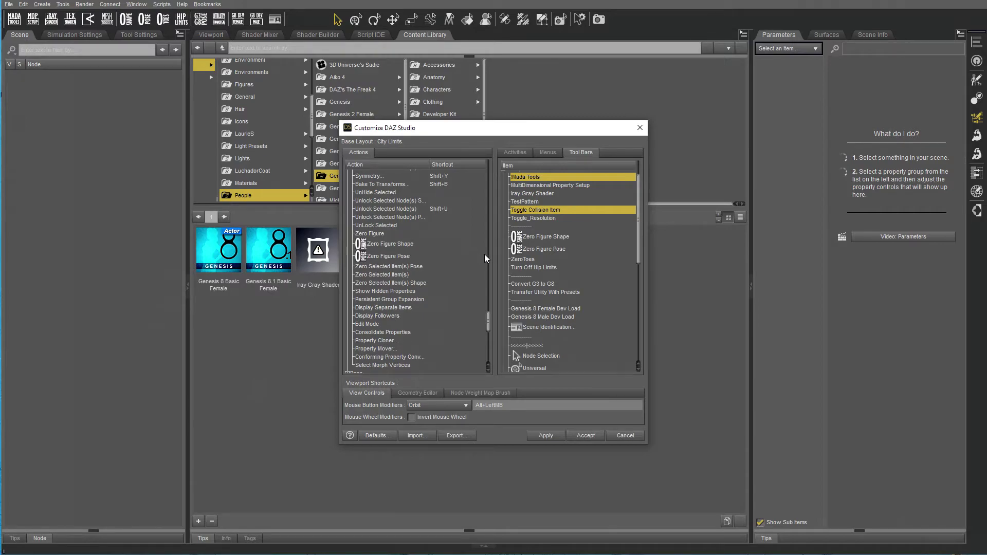
{"action": "scroll", "coordinate": [468, 260], "scroll_direction": "down", "scroll_amount": 5}
{"action": "scroll", "coordinate": [467, 261], "scroll_direction": "down", "scroll_amount": 5}
{"action": "scroll", "coordinate": [456, 337], "scroll_direction": "down", "scroll_amount": 3}
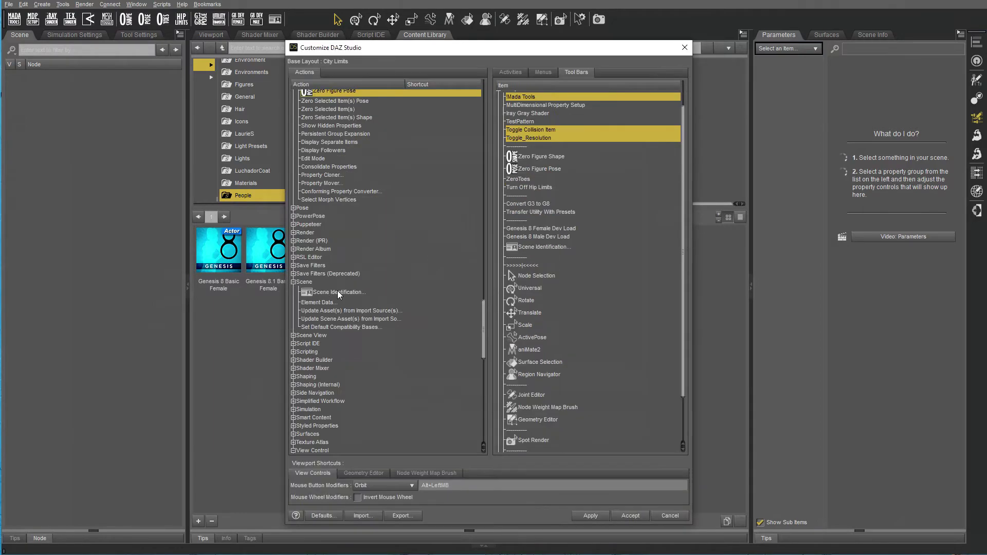
{"action": "left_click", "coordinate": [359, 291]}
{"action": "scroll", "coordinate": [463, 309], "scroll_direction": "down", "scroll_amount": 3}
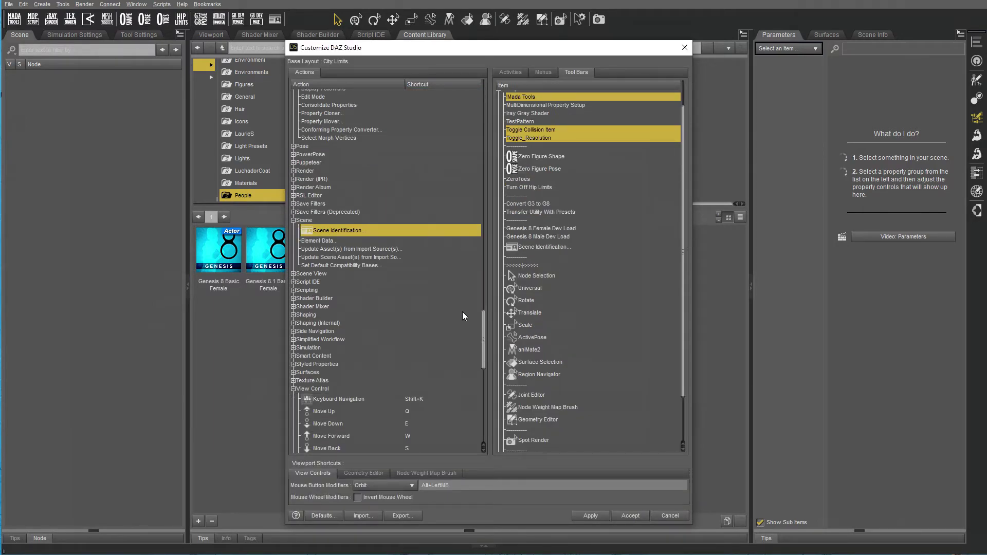
{"action": "scroll", "coordinate": [463, 310], "scroll_direction": "down", "scroll_amount": 7}
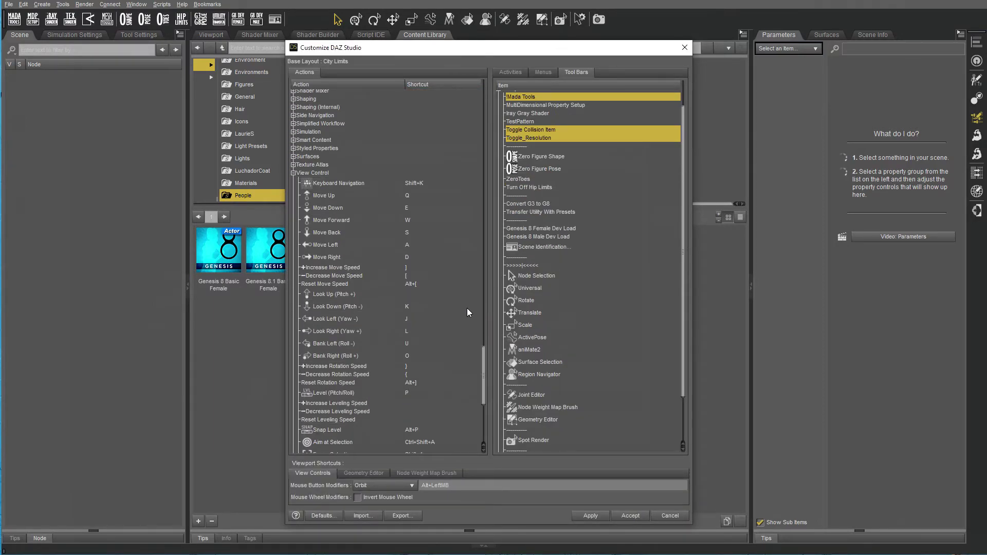
{"action": "scroll", "coordinate": [468, 312], "scroll_direction": "down", "scroll_amount": 3}
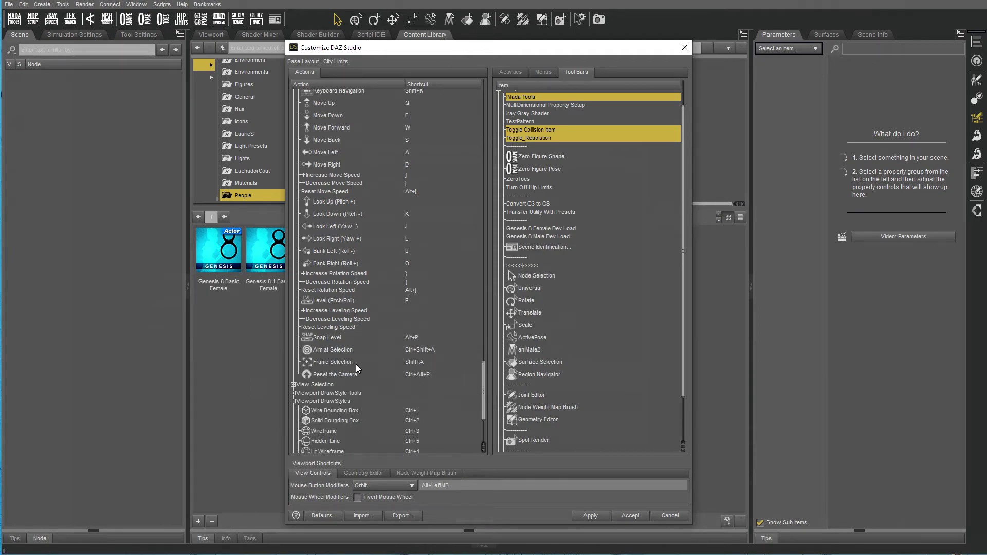
{"action": "left_click", "coordinate": [420, 362]}
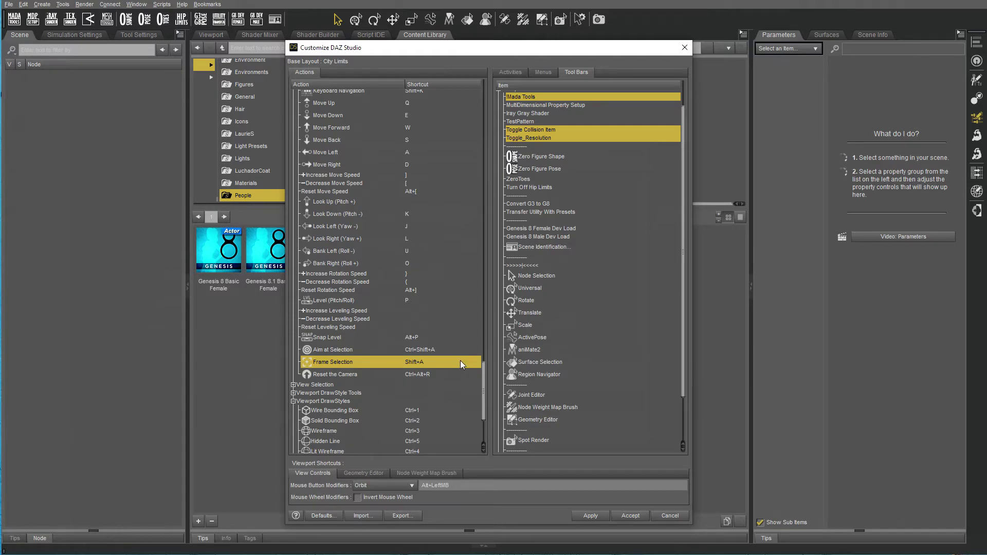
{"action": "scroll", "coordinate": [461, 360], "scroll_direction": "down", "scroll_amount": 3}
{"action": "scroll", "coordinate": [460, 365], "scroll_direction": "down", "scroll_amount": 1}
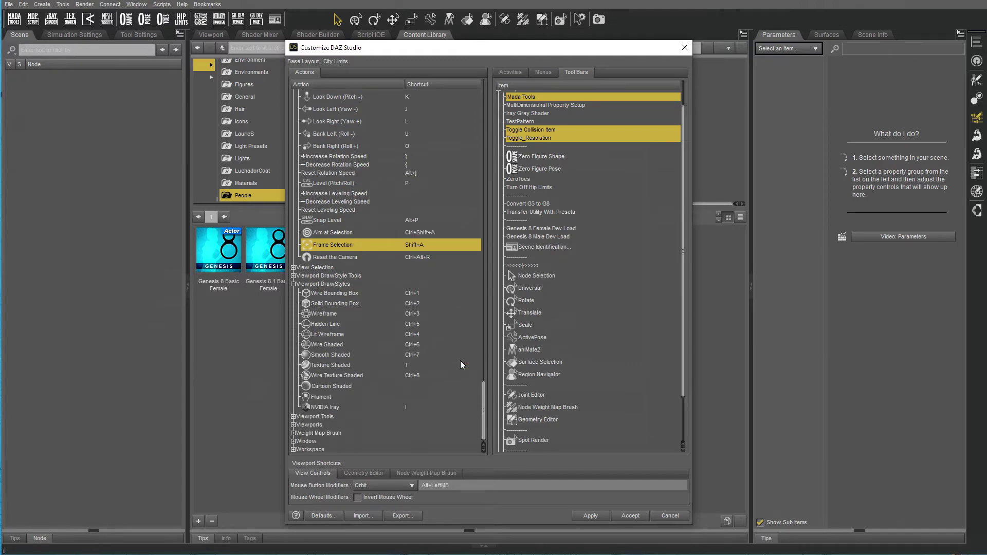
{"action": "left_click", "coordinate": [410, 365]}
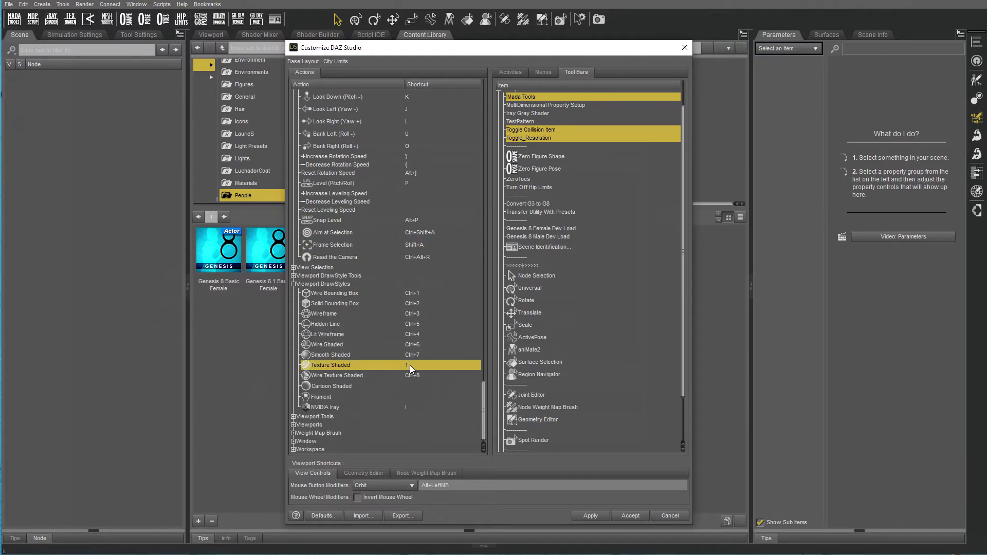
{"action": "left_click", "coordinate": [404, 409]}
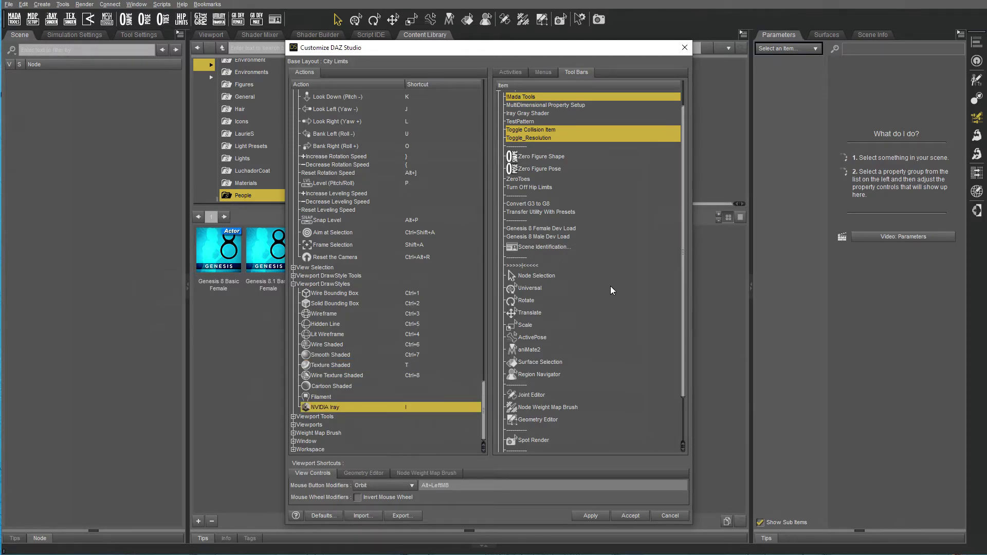
{"action": "scroll", "coordinate": [608, 270], "scroll_direction": "up", "scroll_amount": 2}
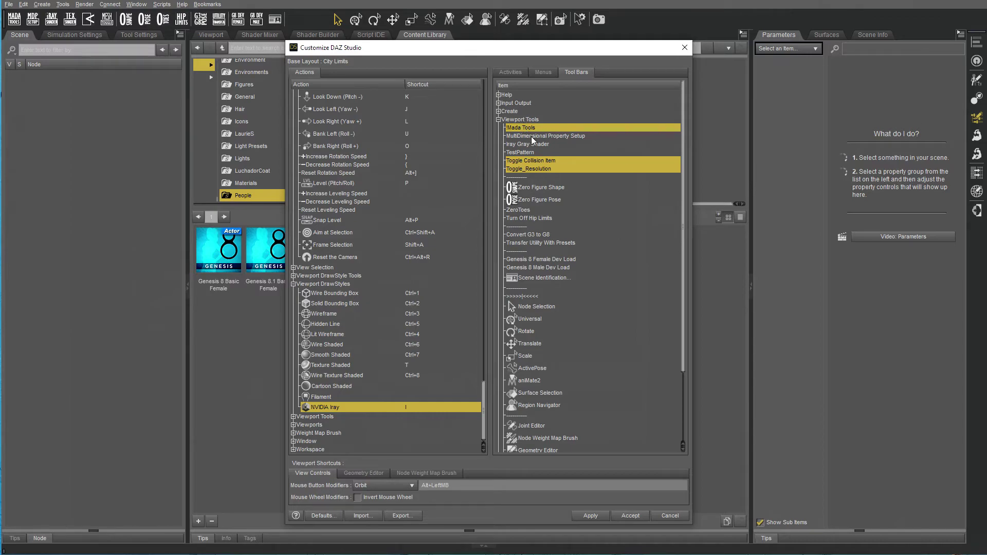
{"action": "scroll", "coordinate": [556, 282], "scroll_direction": "down", "scroll_amount": 3}
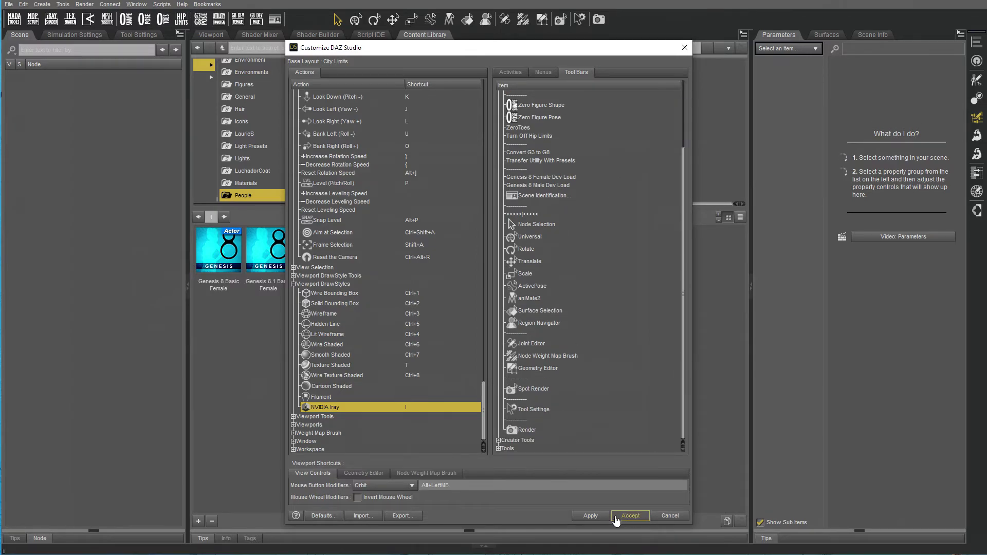
{"action": "left_click", "coordinate": [464, 485]}
Step: Check the View Controls mouse modifiers for Rotate, Pan and Zoom
{"action": "left_click", "coordinate": [411, 486]}
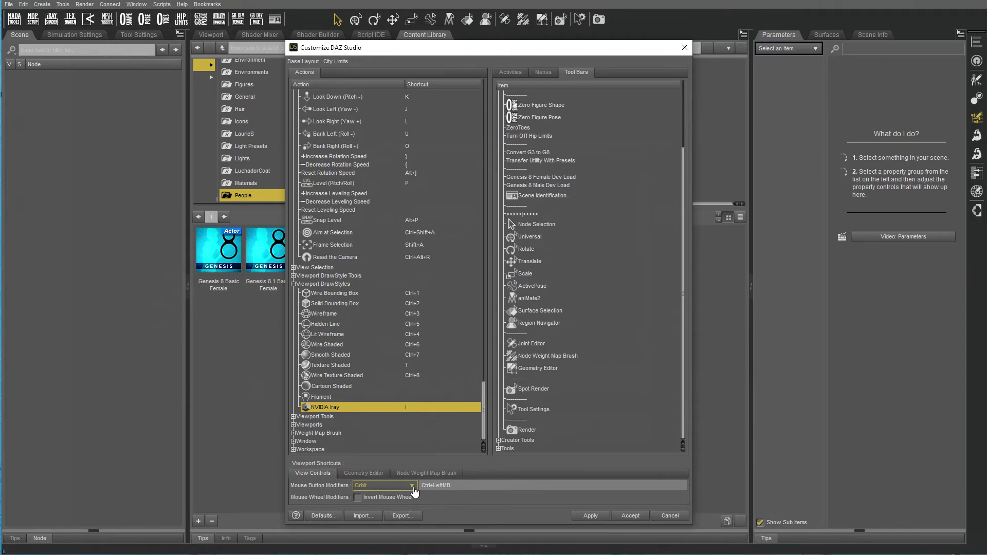
{"action": "left_click", "coordinate": [409, 495]}
{"action": "left_click", "coordinate": [410, 486]}
{"action": "left_click", "coordinate": [406, 499]}
{"action": "left_click", "coordinate": [410, 486]}
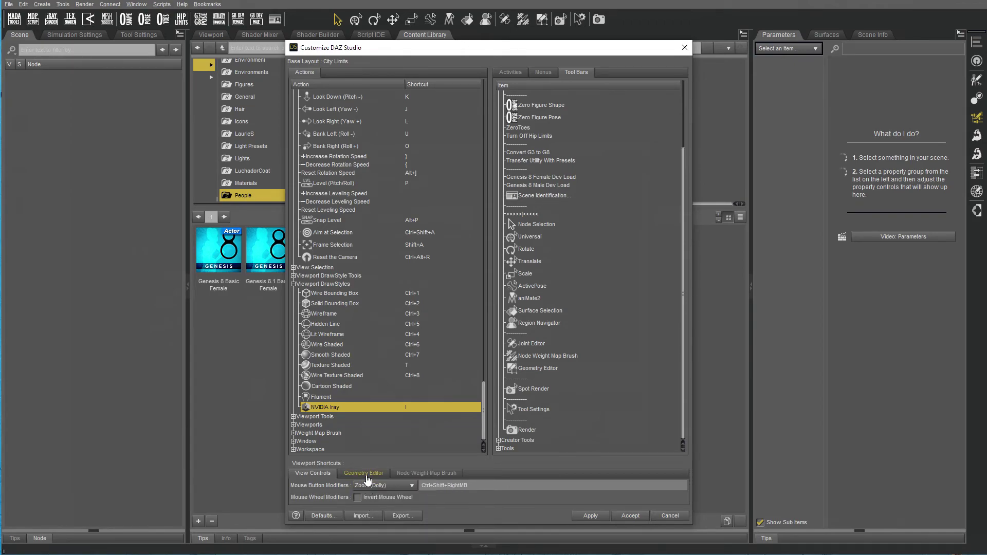
Step: Review the Geometry Editor and Node Weight Map Brush modifiers, selecting Subtractive Painting
{"action": "left_click", "coordinate": [367, 477]}
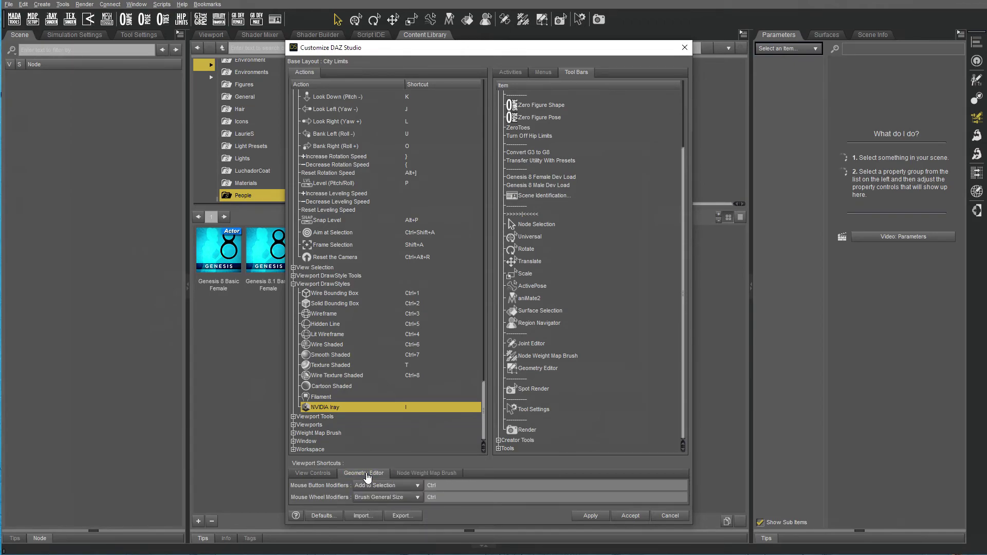
{"action": "left_click", "coordinate": [418, 475]}
{"action": "left_click", "coordinate": [411, 484]}
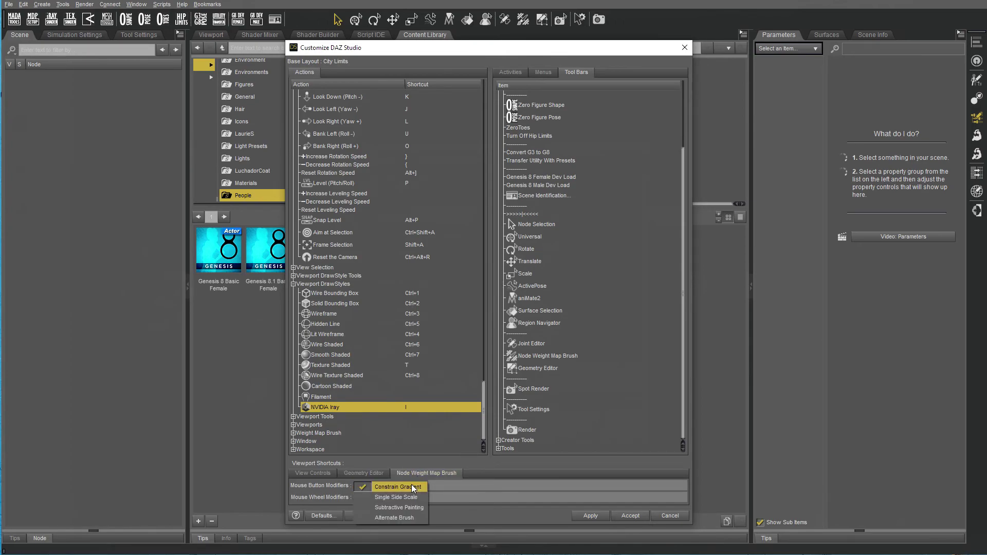
{"action": "left_click", "coordinate": [421, 508]}
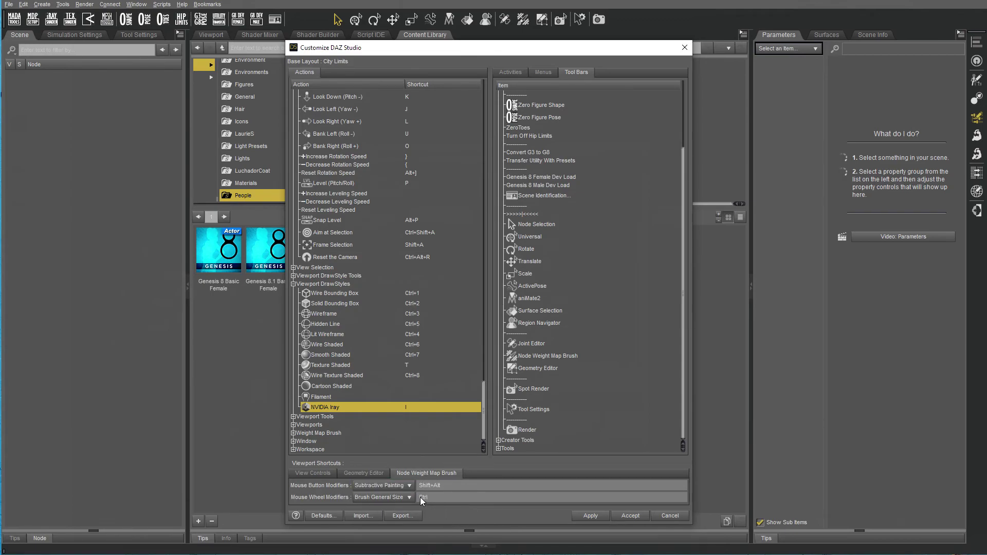
Step: Return to View Controls and cancel the Customize DAZ Studio dialog without saving
{"action": "left_click", "coordinate": [325, 474]}
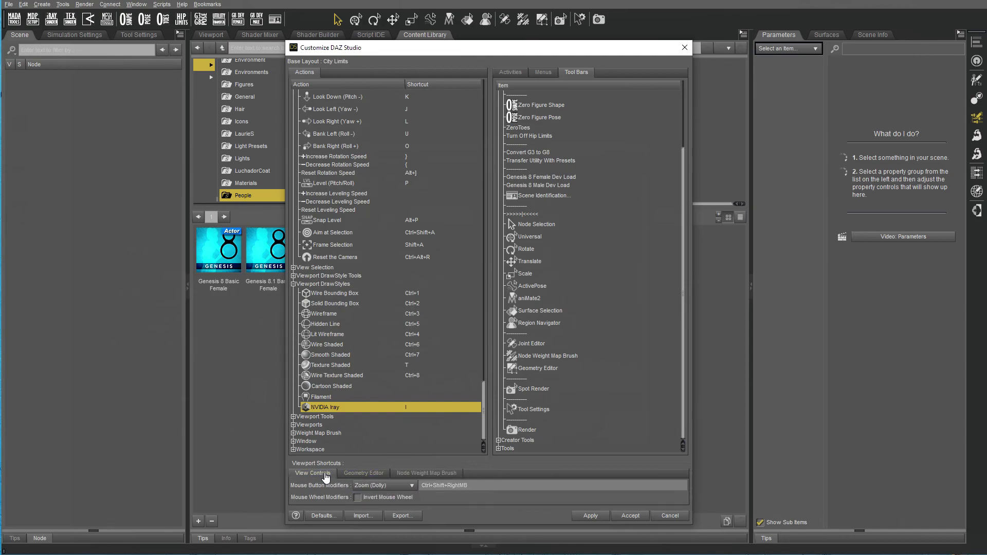
{"action": "scroll", "coordinate": [392, 492], "scroll_direction": "up", "scroll_amount": 2}
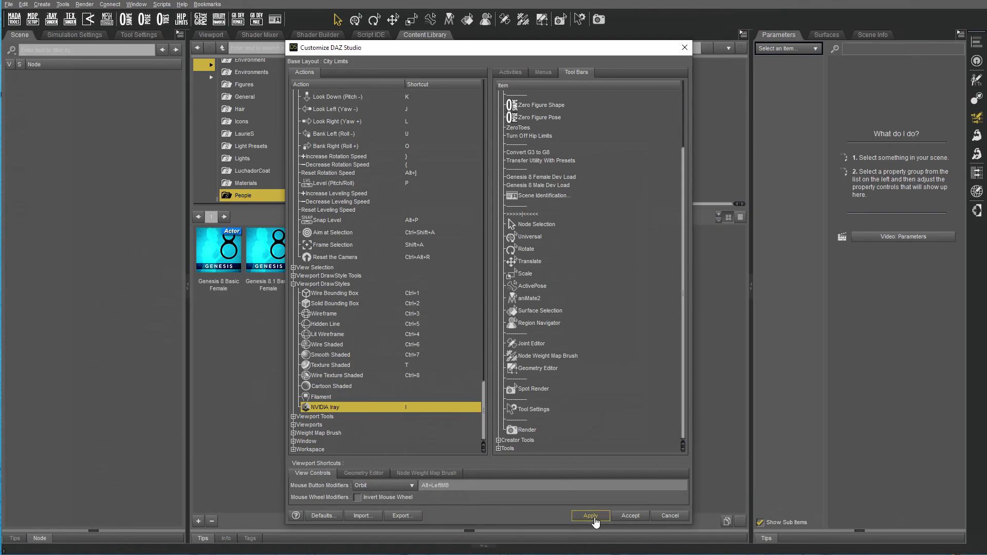
{"action": "left_click", "coordinate": [670, 519]}
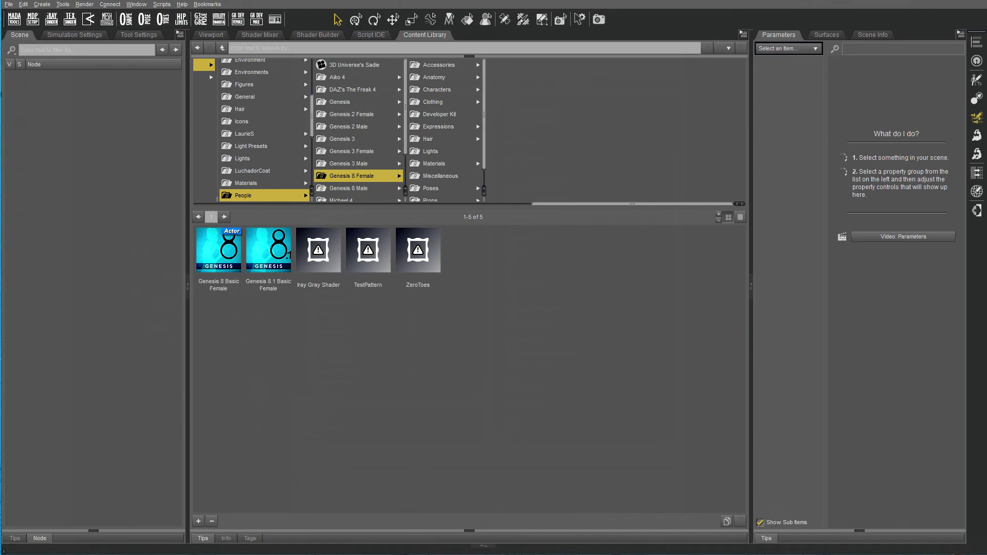